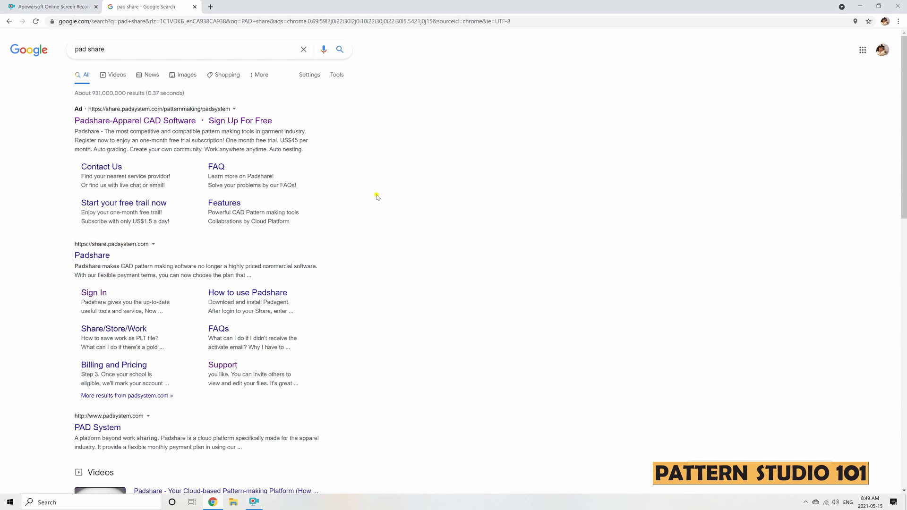
Open Padshare's free trial registration page from the search results and fill in the account's e-mail address
left_click(139, 206)
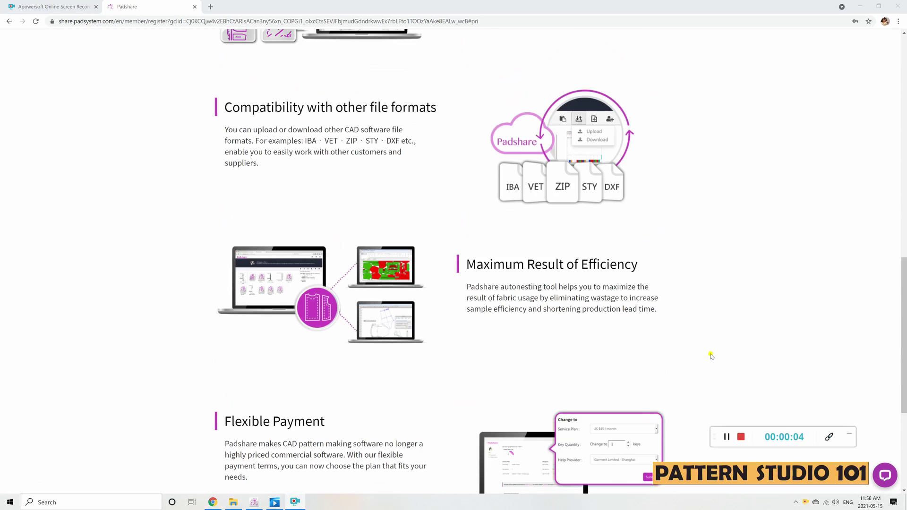
scroll(712, 356, "up", 9)
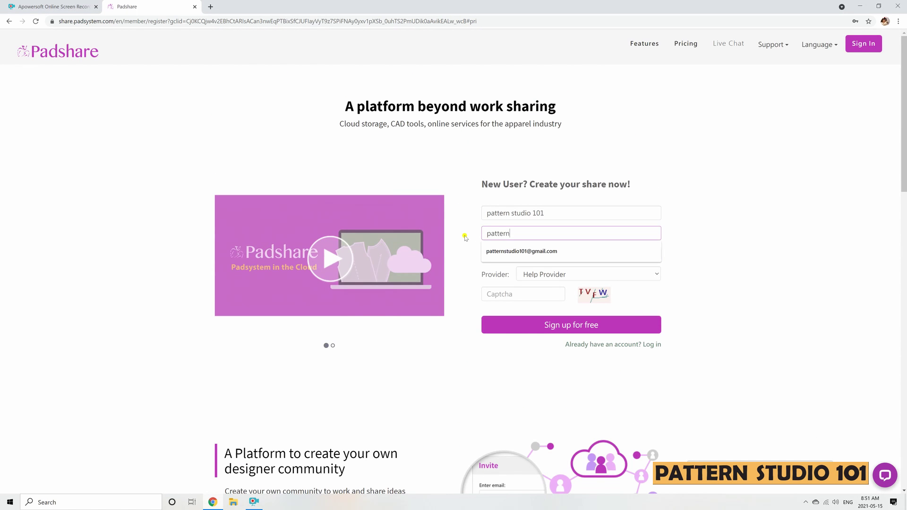
type("ti")
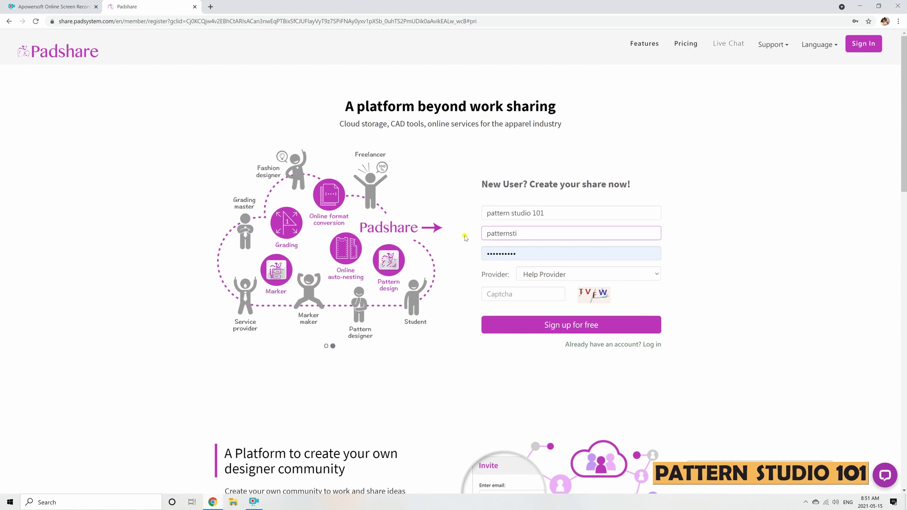
key("BackSpace")
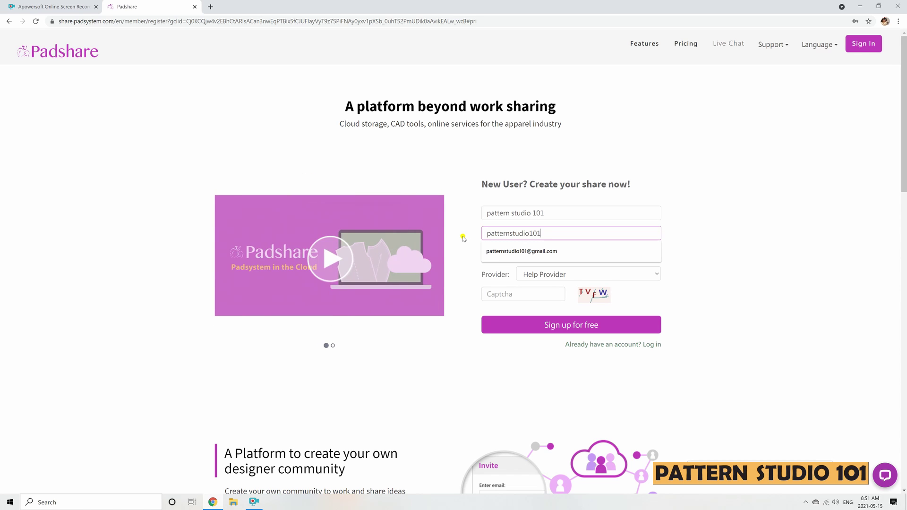
left_click(517, 249)
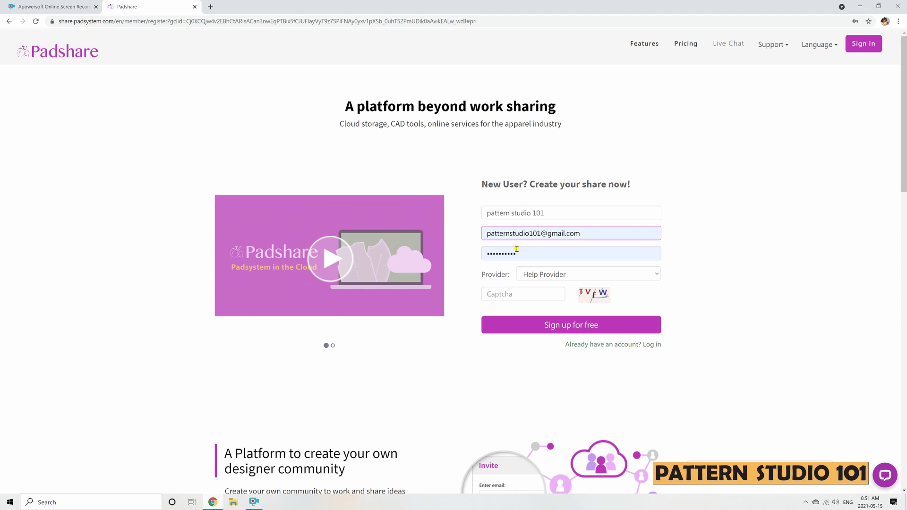
Replace the prefilled password in the sign-up form with the new account password
double_click(517, 251)
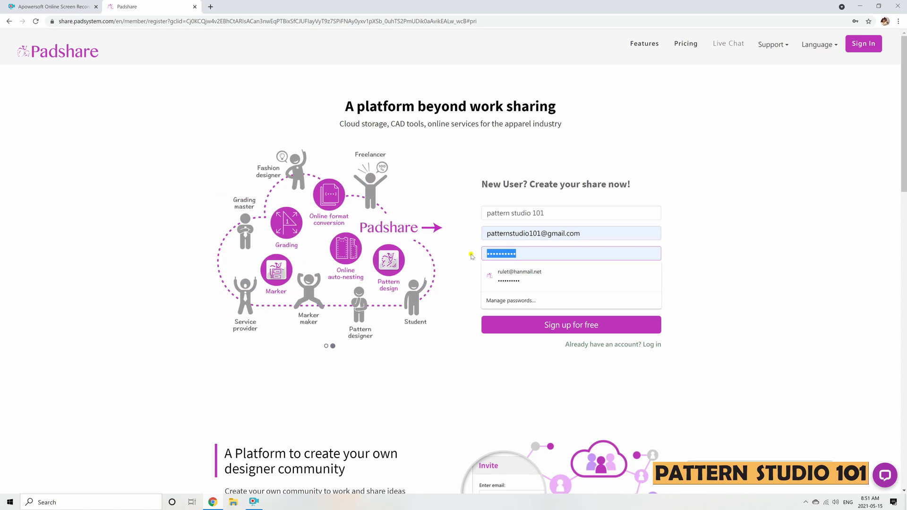
type("p")
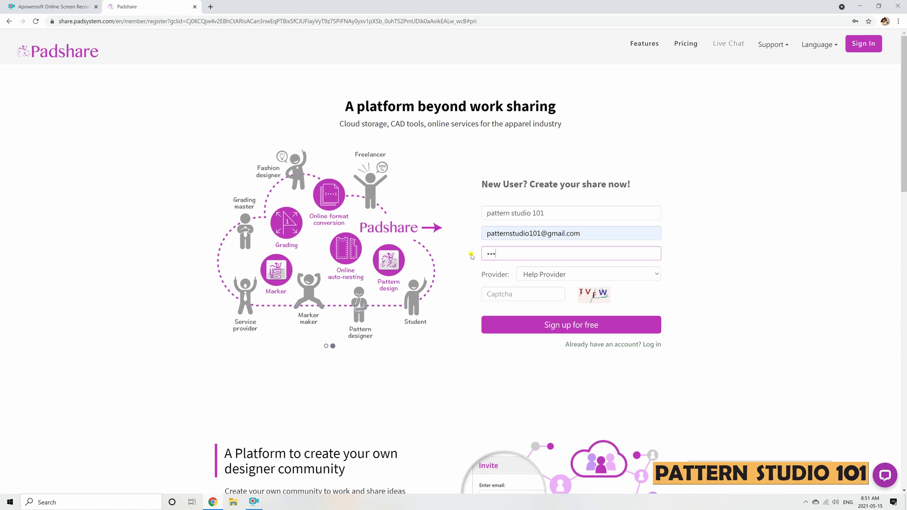
type("•••••••••")
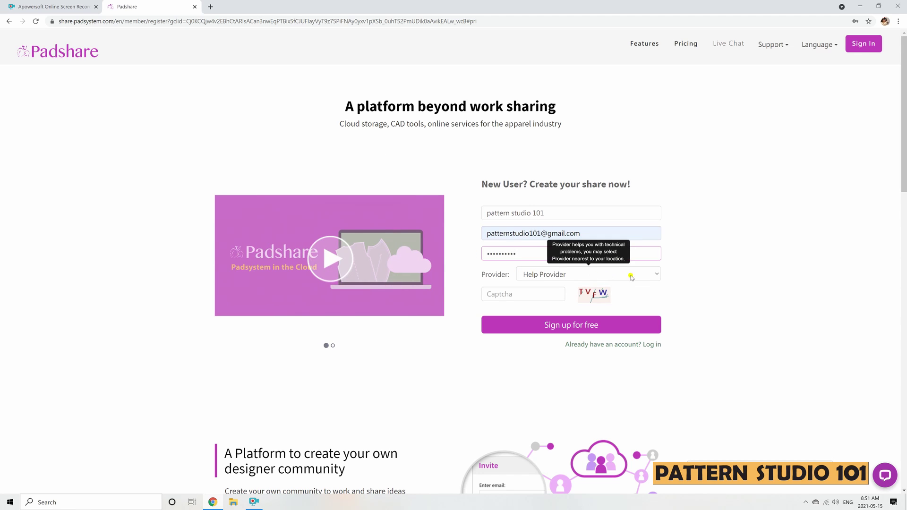
Choose Hong Kong (PAD System International Ltd.) as provider, enter the captcha code and submit the free sign-up
left_click(656, 274)
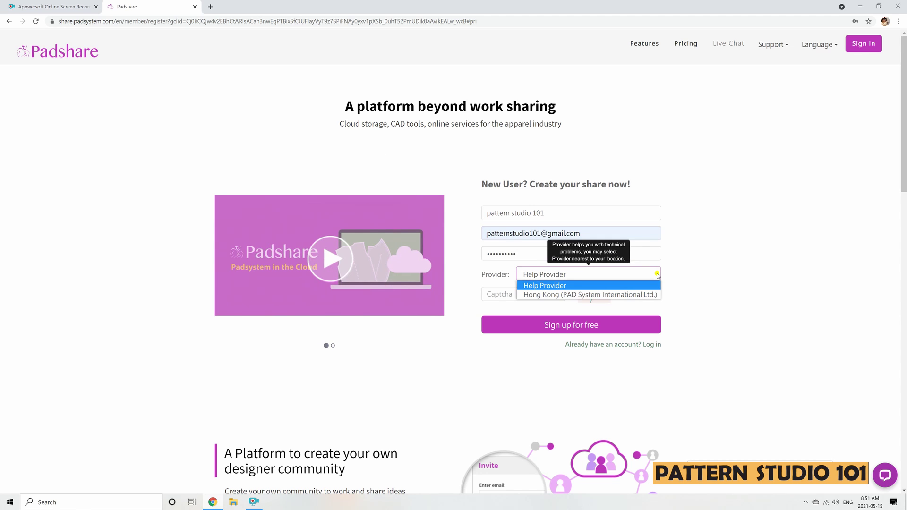
left_click(567, 294)
left_click(529, 294)
type("TV")
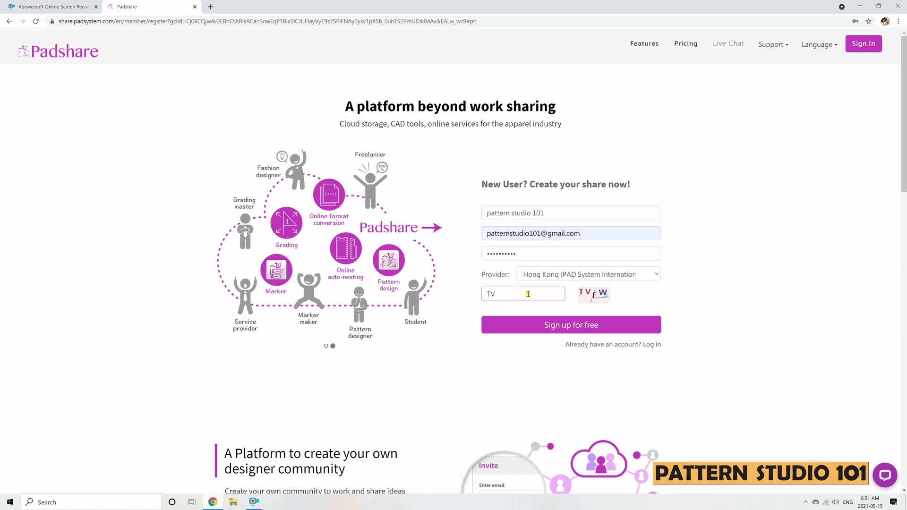
type("FW")
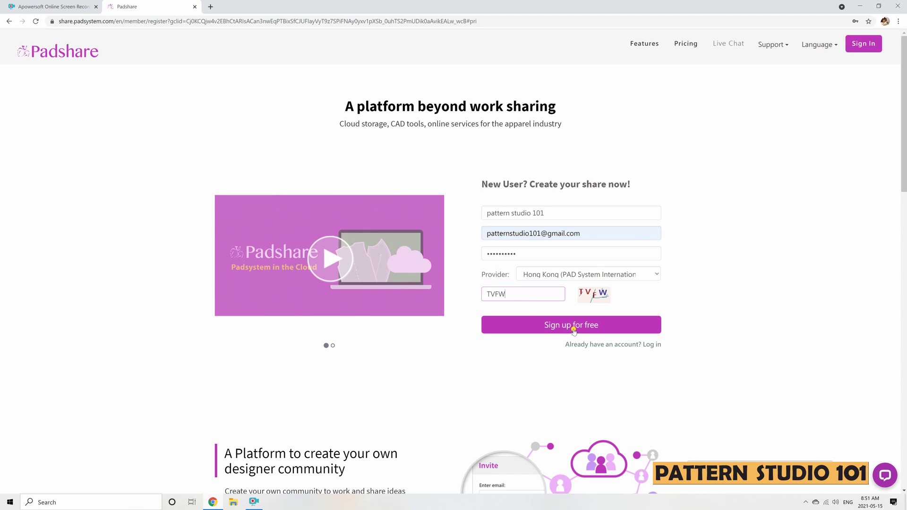
left_click(547, 326)
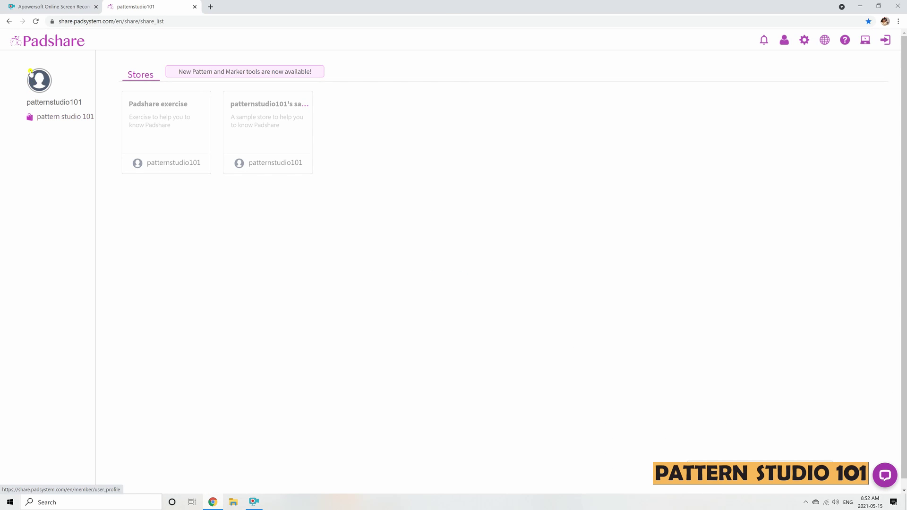
Open the user profile and change the avatar to the first portrait photo in the Selfi folder
left_click(38, 86)
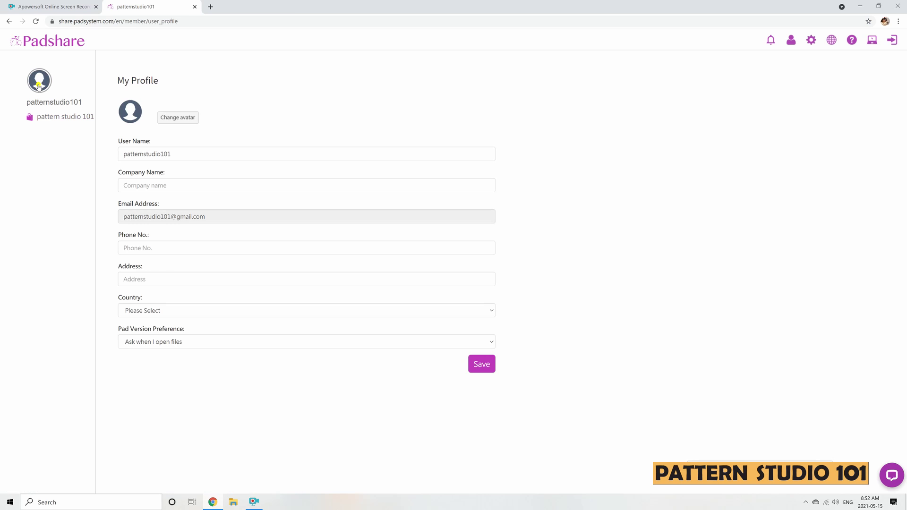
left_click(178, 118)
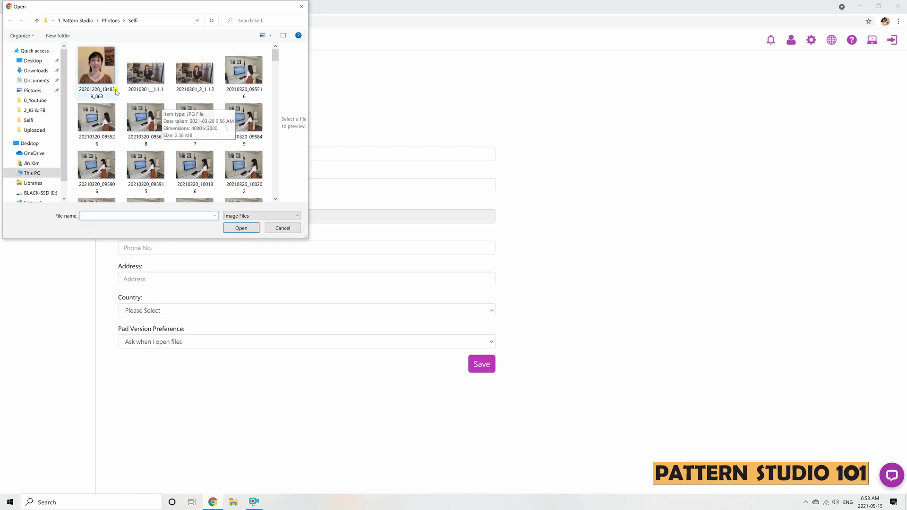
left_click(96, 66)
left_click(241, 228)
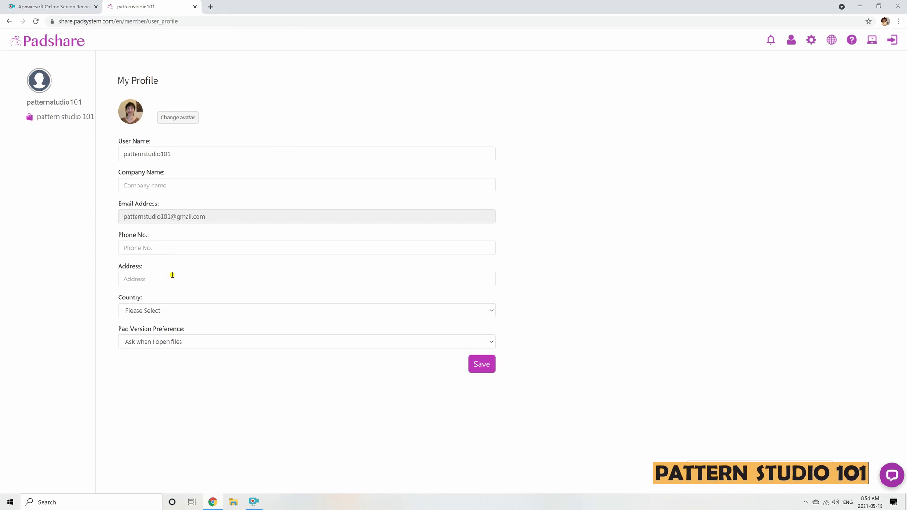
Set the profile's country to Canada (UTC -5:00) and the Pad version preference to Version 6, and save the profile
left_click(381, 313)
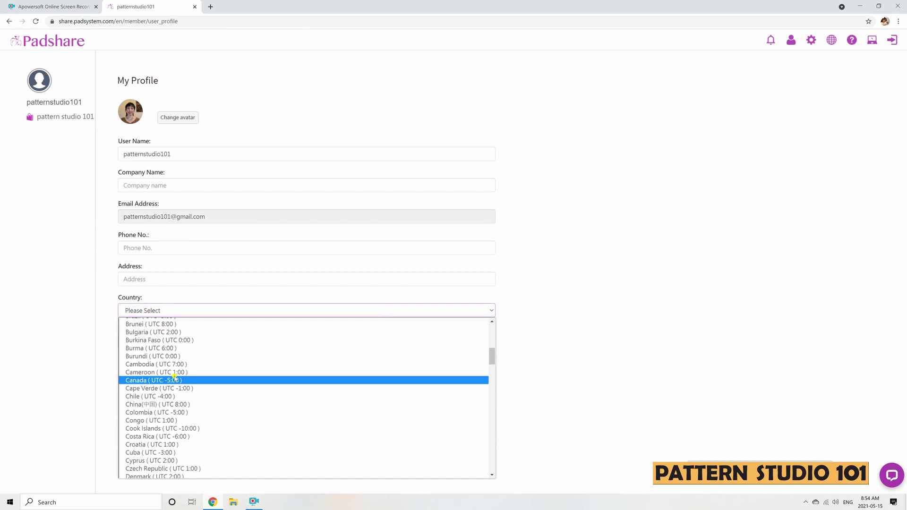
left_click(175, 378)
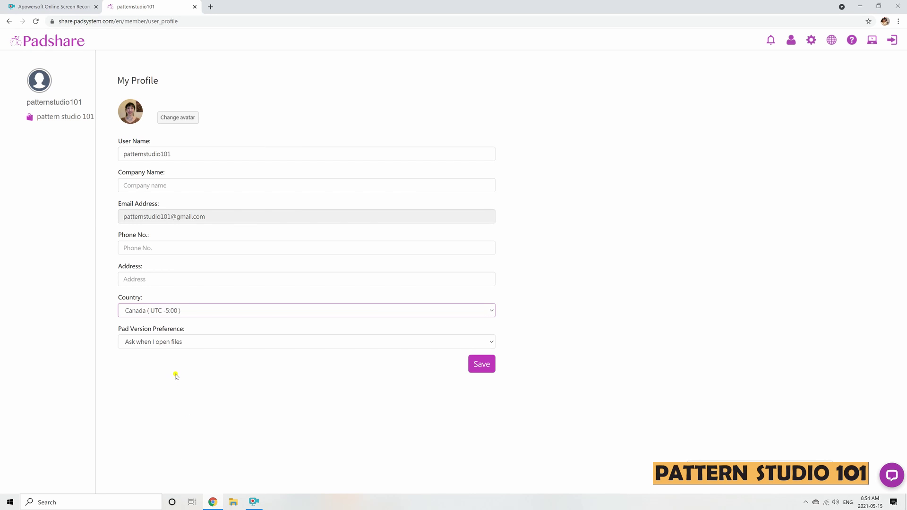
left_click(191, 343)
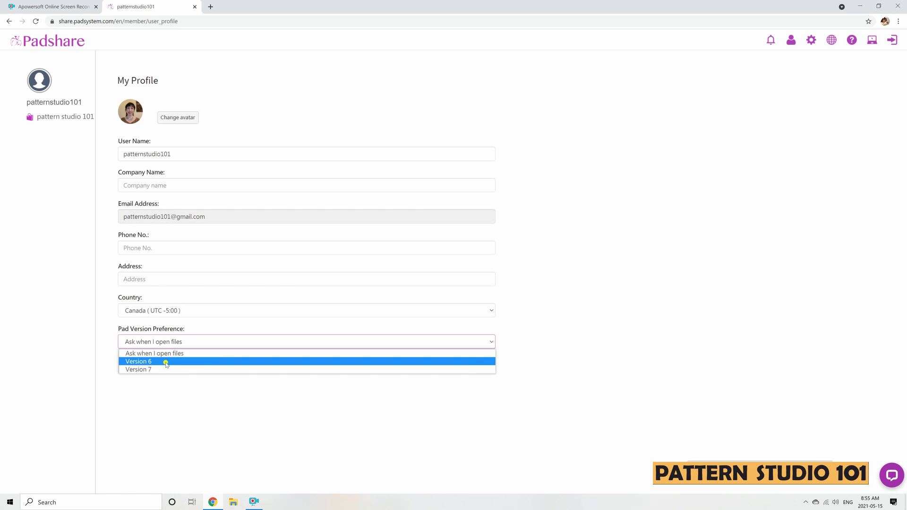
left_click(216, 361)
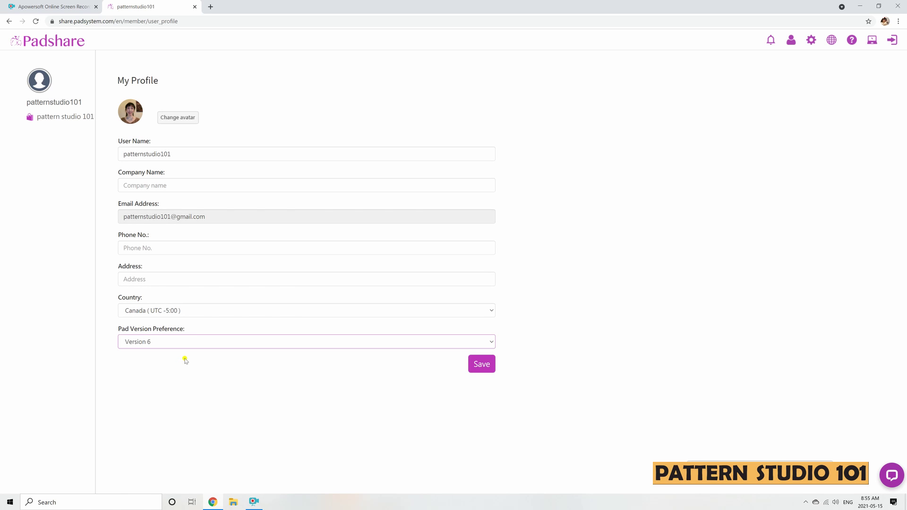
left_click(482, 365)
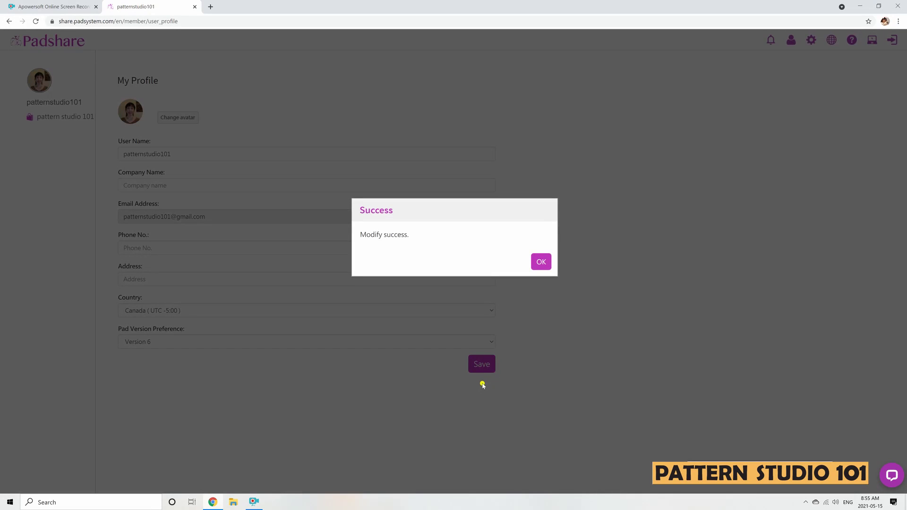
left_click(541, 263)
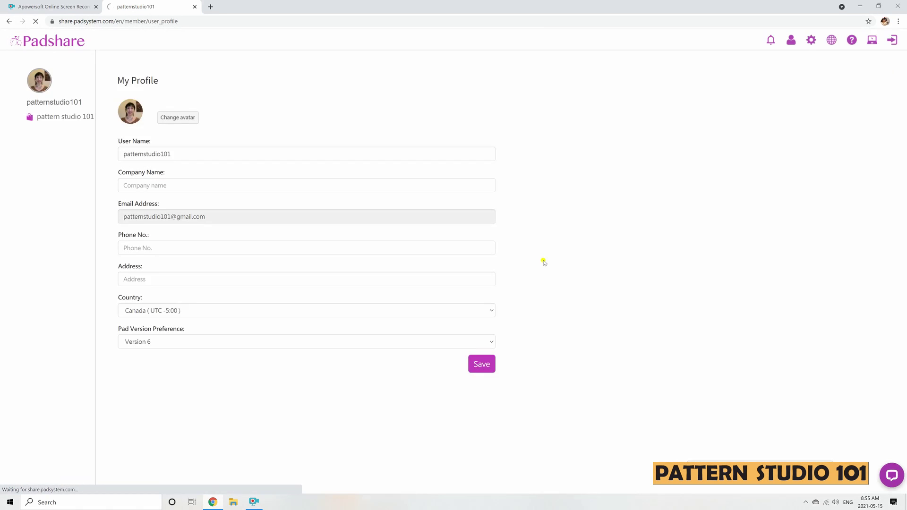
Go to the pattern studio 101 share's store list and try to open the sample store
left_click(62, 118)
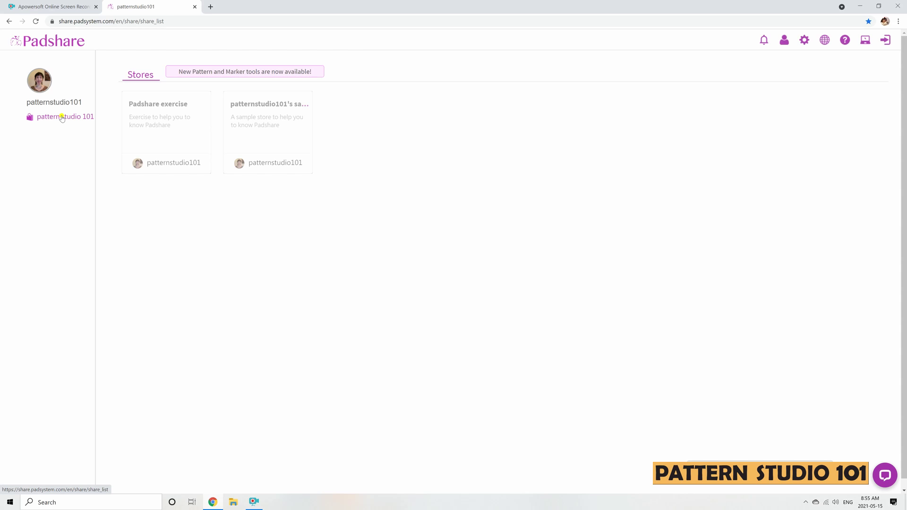
left_click(293, 106)
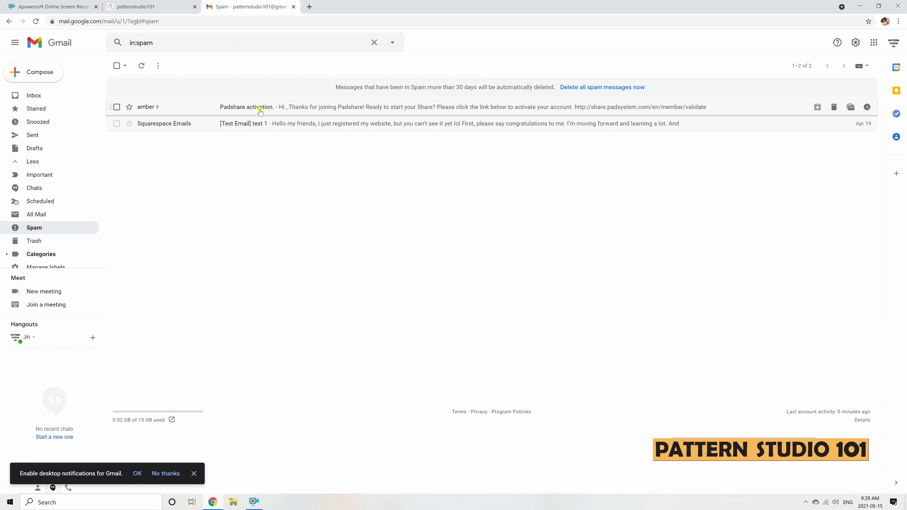
Activate the account through the link in the Padshare activation message in Gmail's spam, and sign in with the e-mail address and account password
left_click(292, 109)
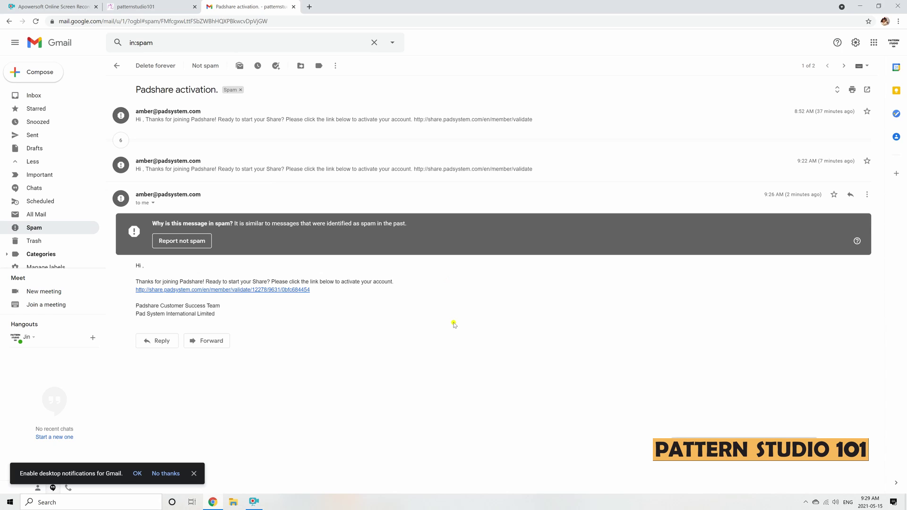
left_click(251, 290)
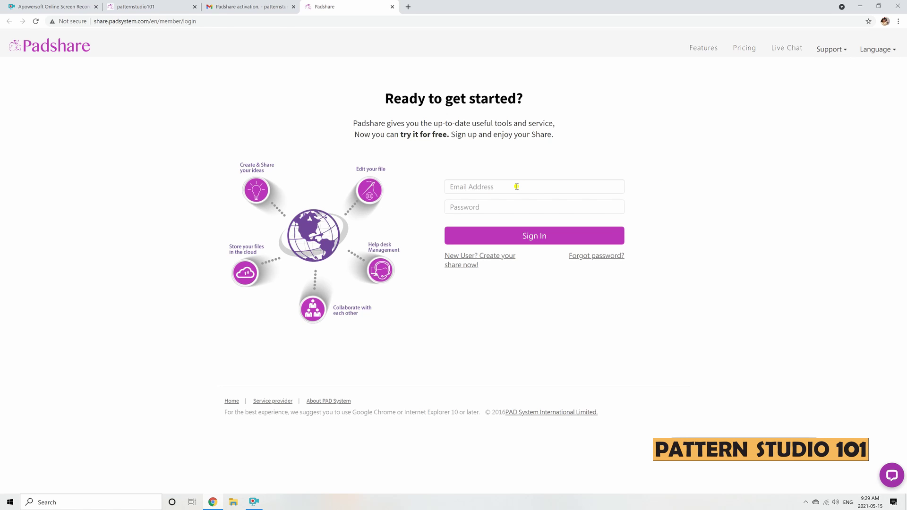
type("•")
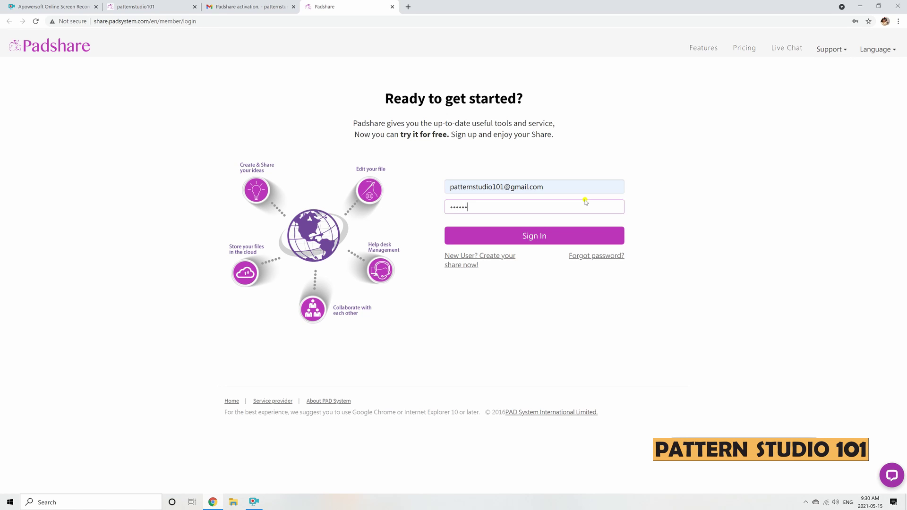
type("•••••••")
left_click(554, 233)
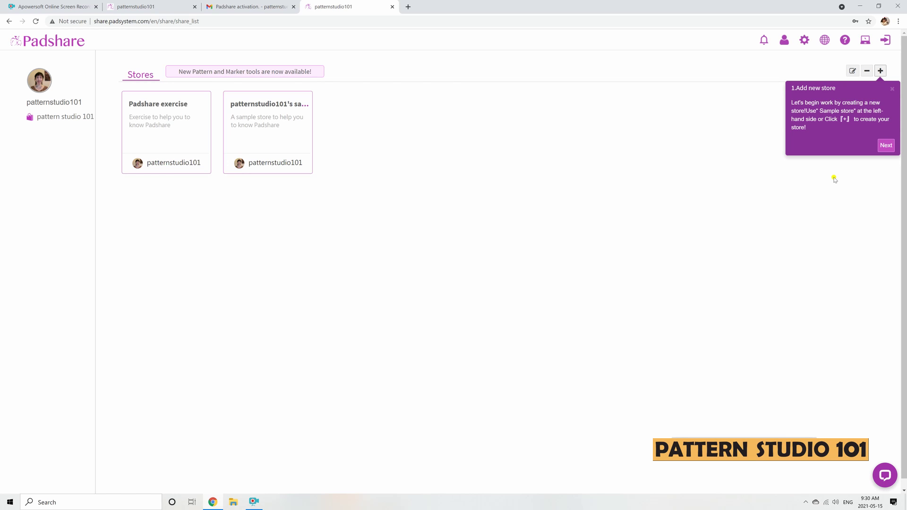
Go through the store list's guided tips on adding, renaming and deleting stores and on personal info, and dismiss the tour
left_click(886, 146)
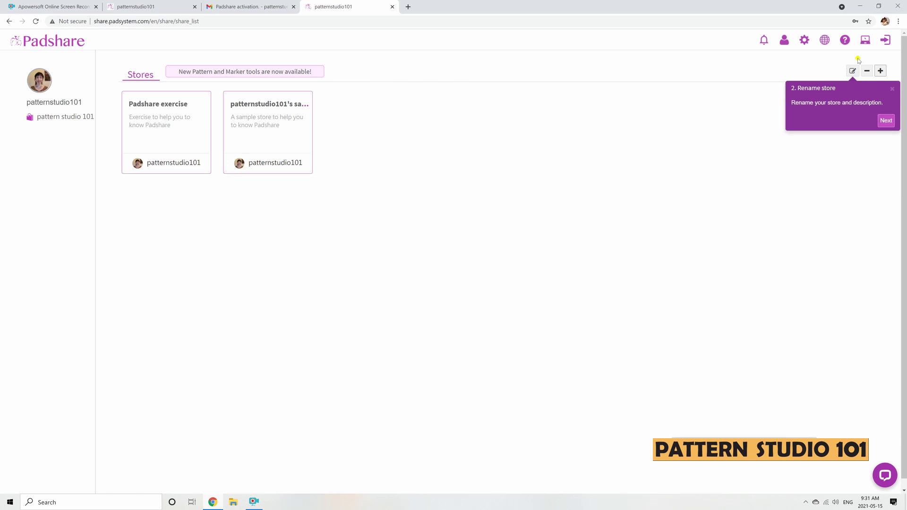
left_click(886, 121)
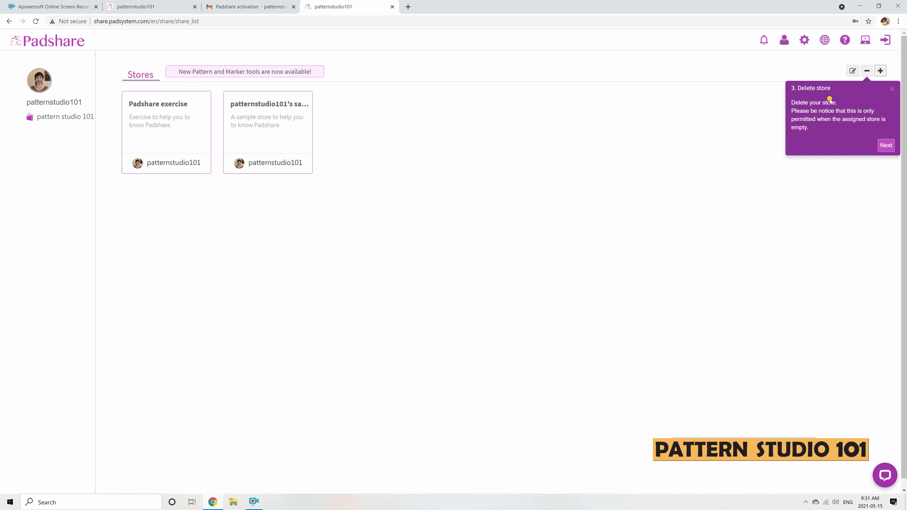
left_click(886, 145)
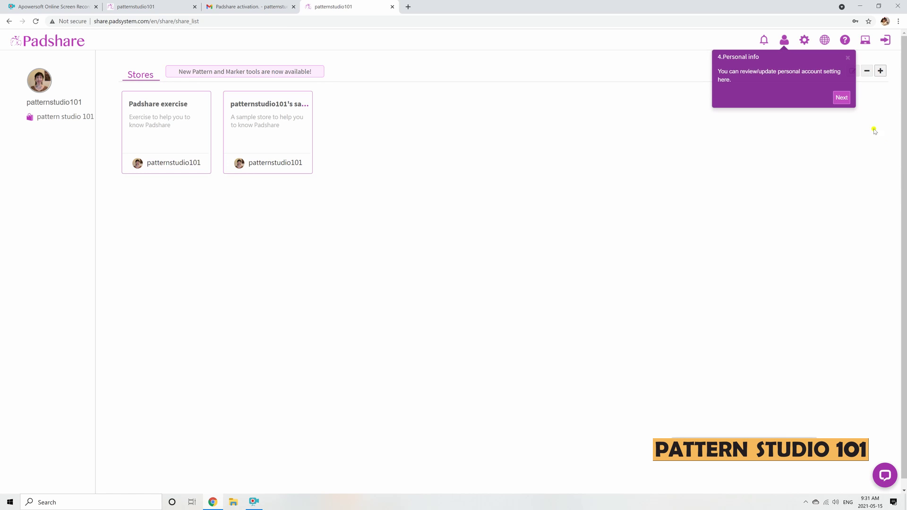
left_click(291, 78)
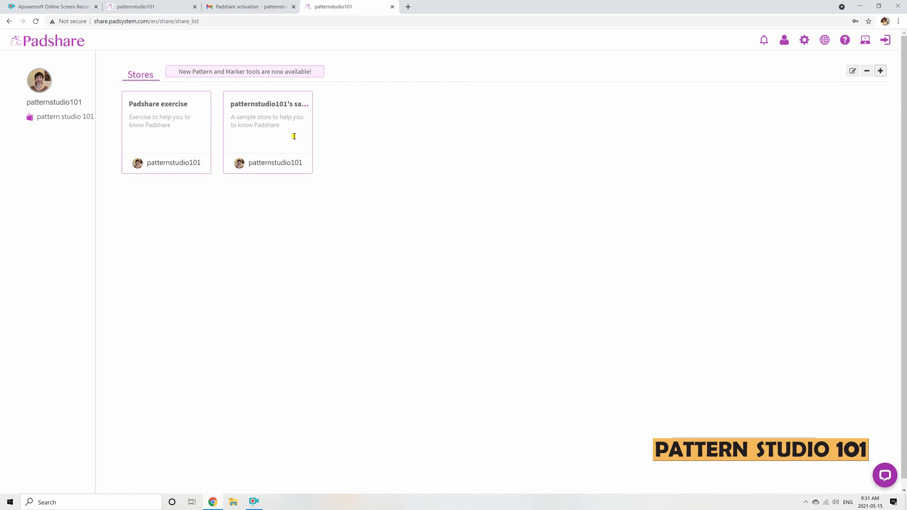
Open the sample store and go through its guided tips, from downloading Padagent to returning to the main page, and finish the tour
left_click(290, 103)
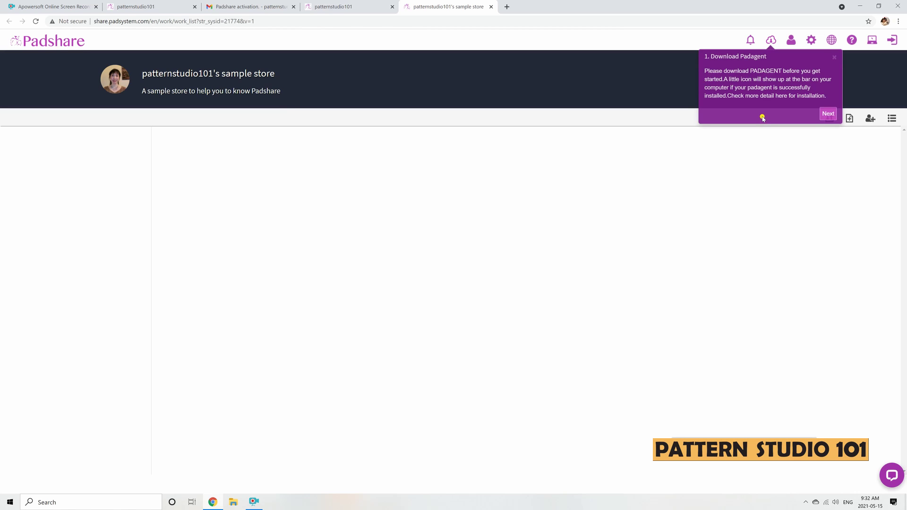
left_click(828, 114)
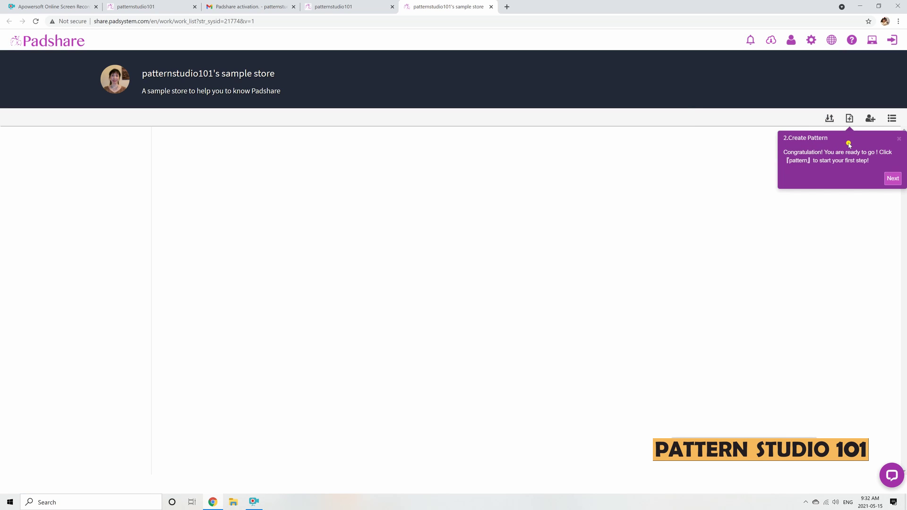
left_click(893, 178)
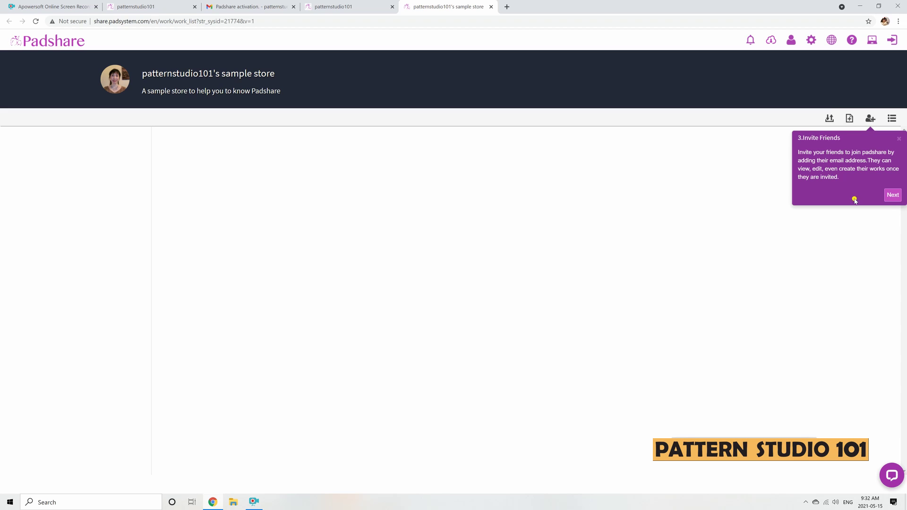
left_click(892, 195)
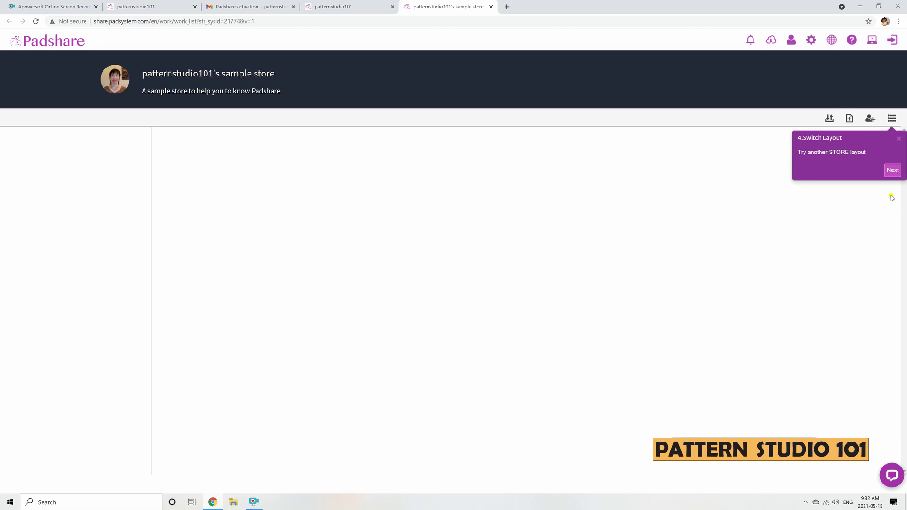
left_click(893, 171)
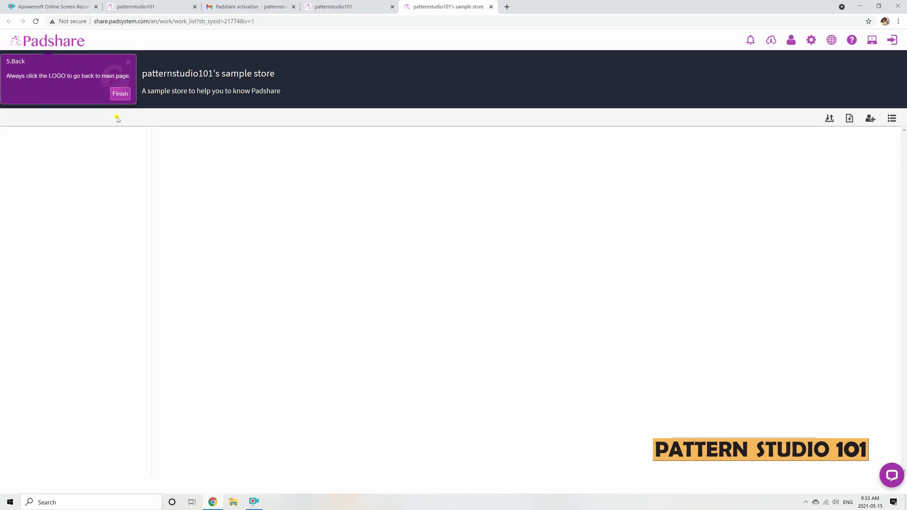
left_click(120, 93)
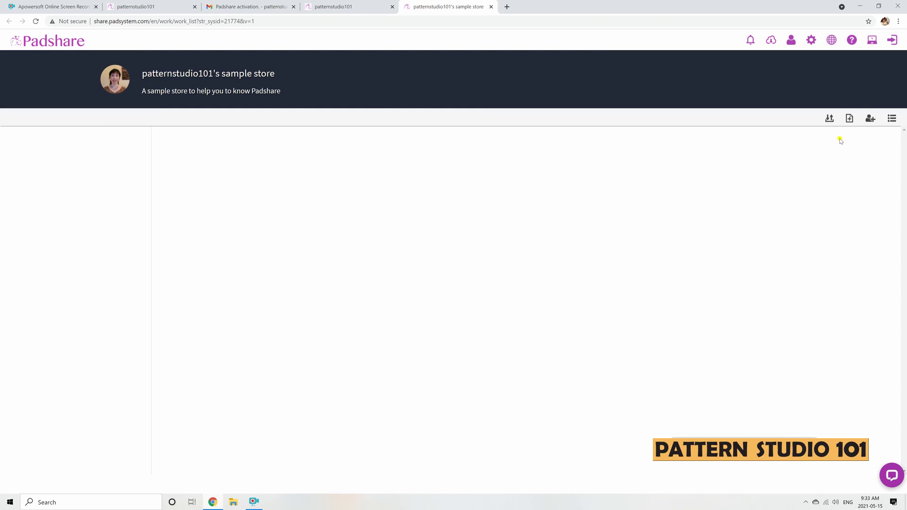
Add a new pattern work named "skirt" to the sample store
left_click(850, 119)
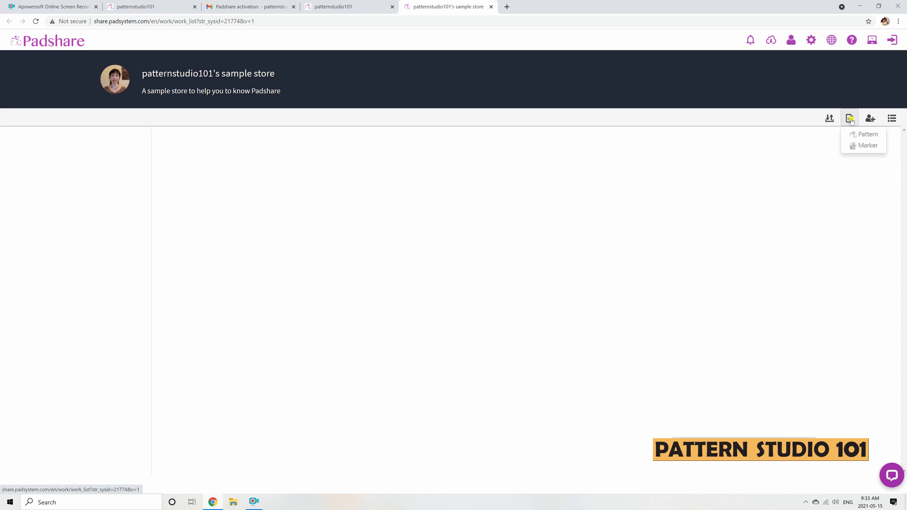
left_click(868, 135)
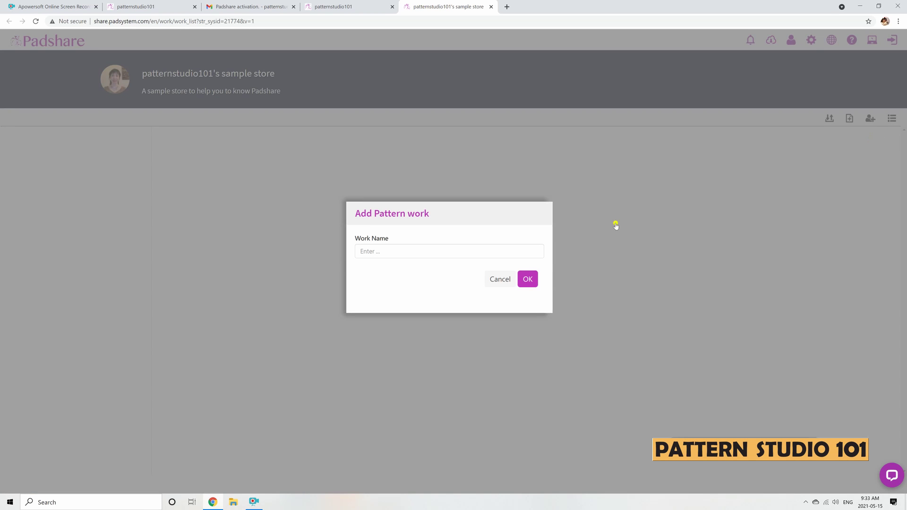
left_click(386, 250)
type("skirt")
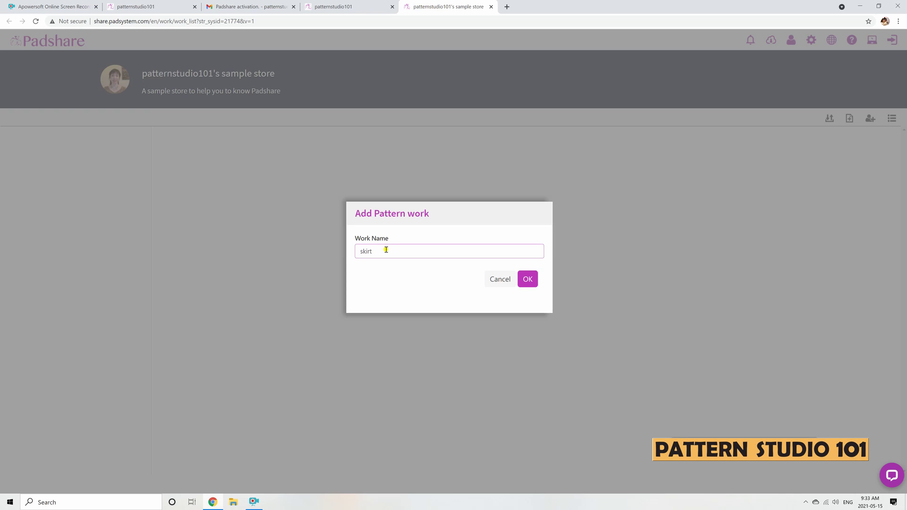
left_click(533, 281)
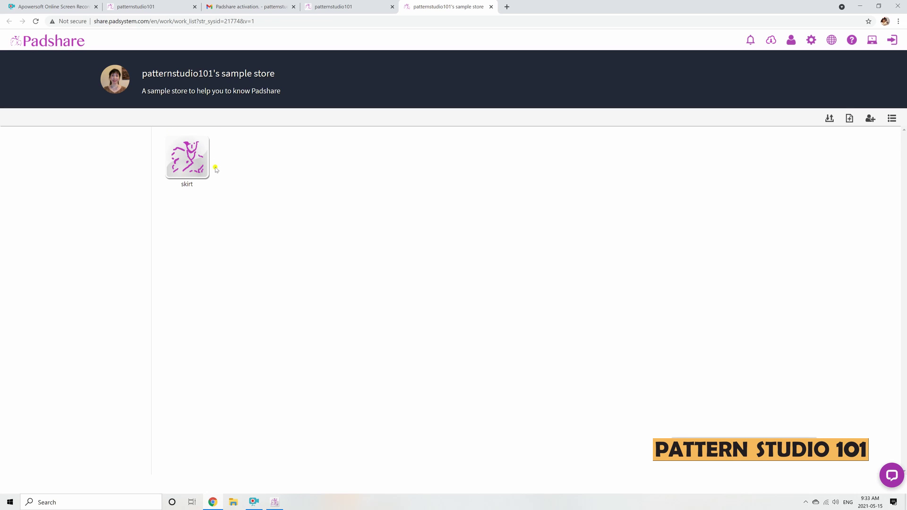
Sign in to Pattern Design with the account password and start the skirt work with the New Style base algorithm
left_click(275, 503)
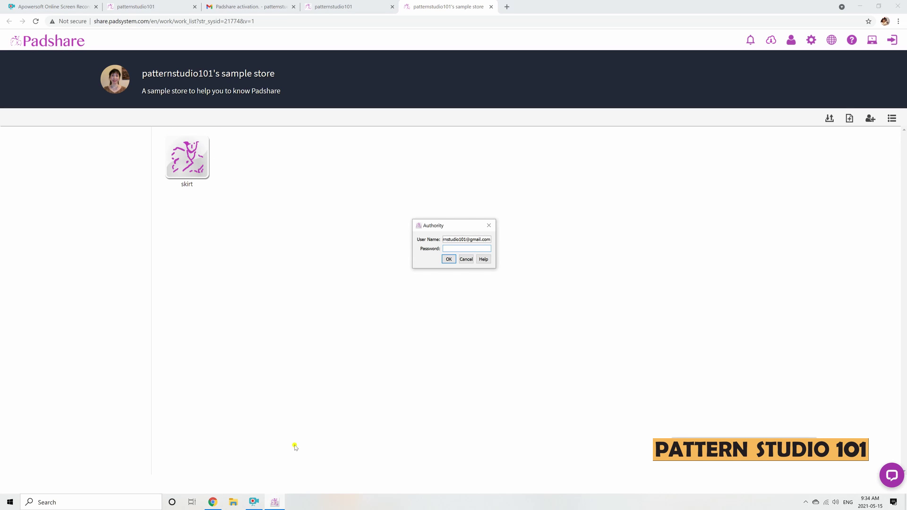
type("••••••••••")
left_click(449, 260)
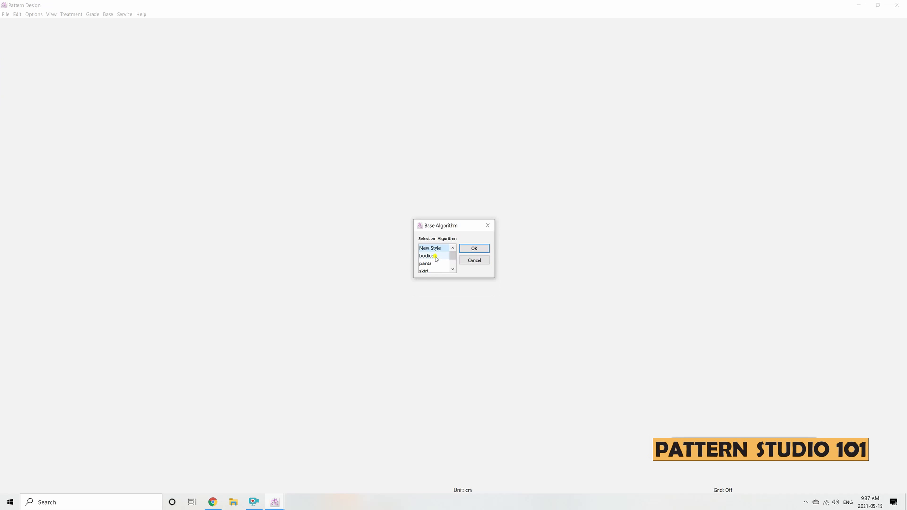
left_click(486, 250)
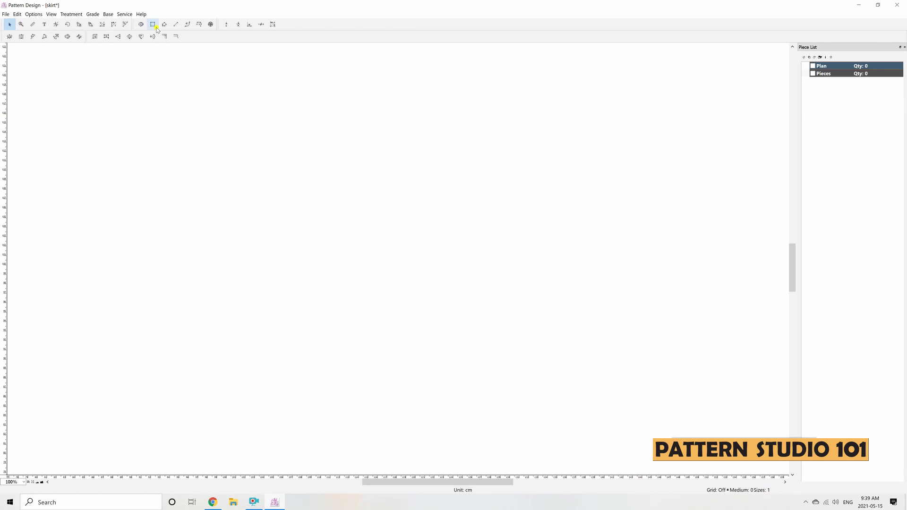
Draw a rectangle about 30.7 by 11.8 cm and divide it with a vertical line about 11.9 cm long toward its right end
left_click(153, 25)
left_click_drag(131, 134, 420, 245)
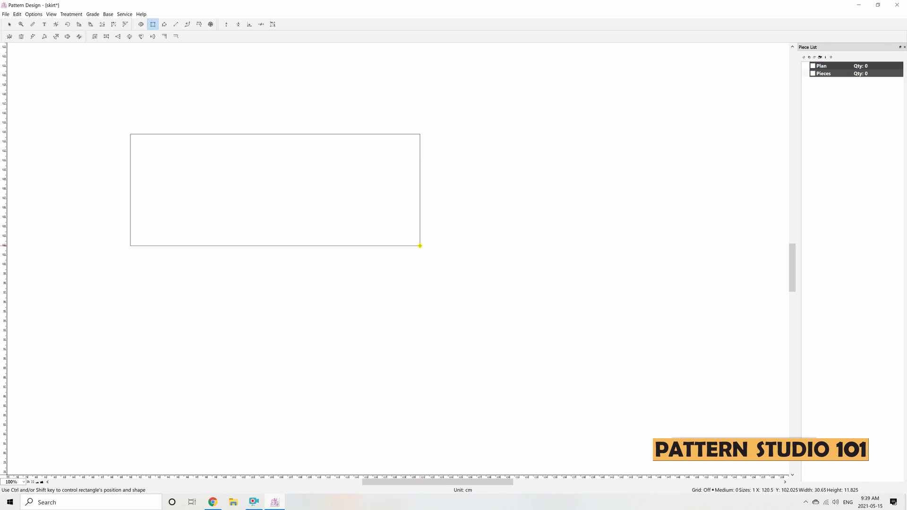
left_click_drag(333, 135, 332, 246)
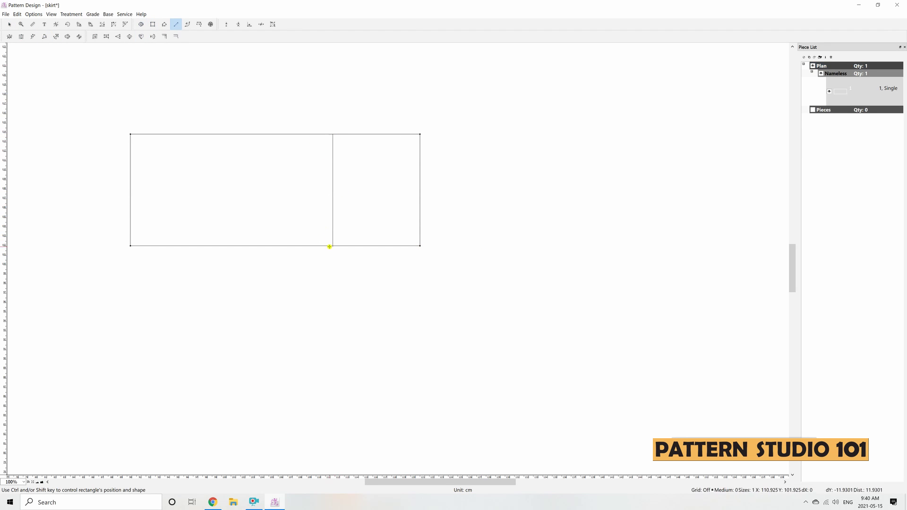
Move the skirt rectangle's lower right corner up and its upper right corner slightly inward
right_click(363, 239)
left_click_drag(420, 246, 420, 231)
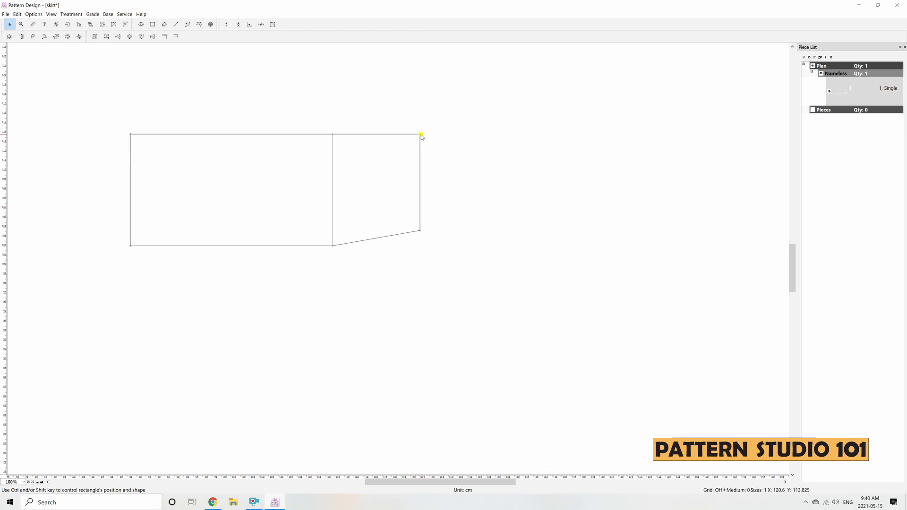
left_click_drag(420, 135, 416, 135)
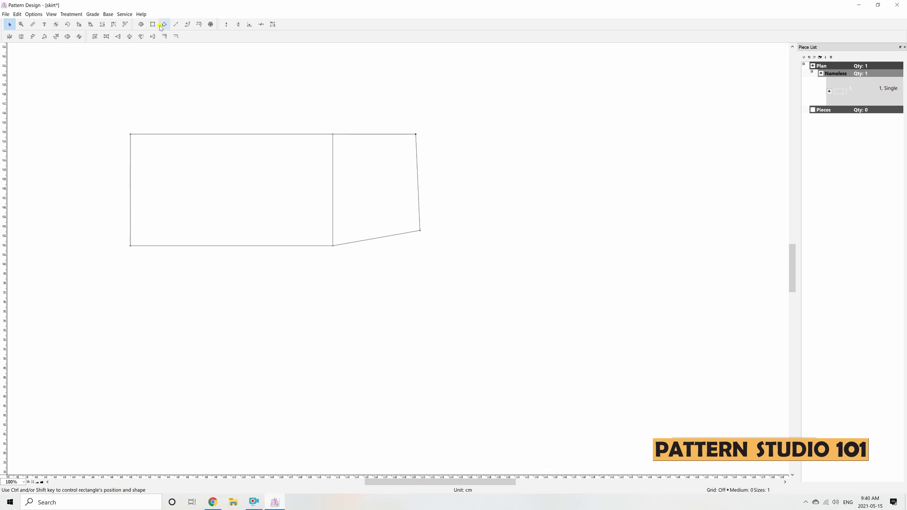
Bend the skirt's slanted right edge slightly inward and its lower right edge slightly outward with the curve tool
left_click(188, 24)
left_click_drag(418, 183, 414, 183)
left_click_drag(389, 236, 391, 242)
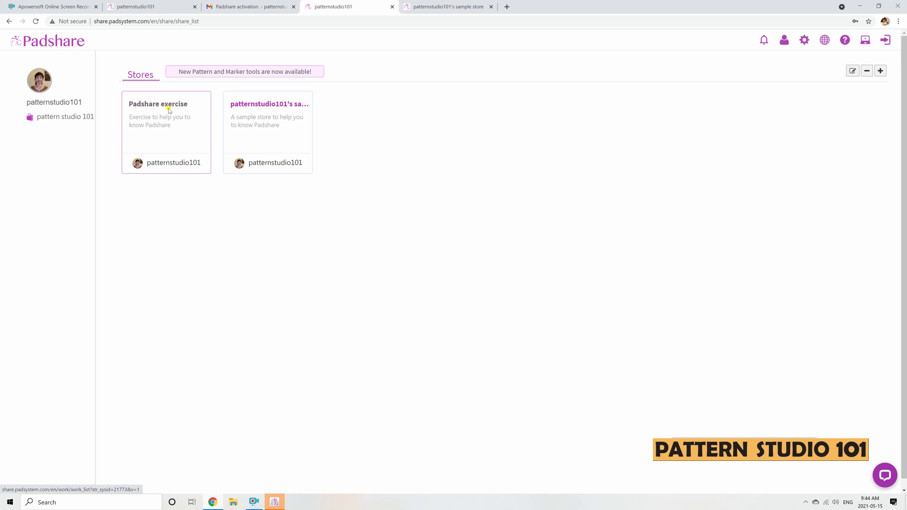
Open the BLK_W_T Shirt Gr style from the Padshare exercise store and reshape the upper body piece's hem and side seam into curves
left_click(173, 105)
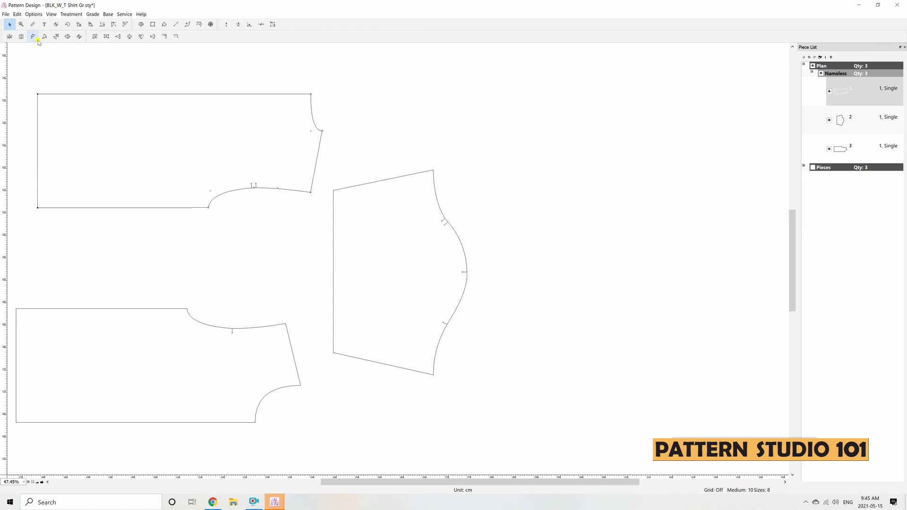
left_click(50, 196)
left_click(71, 14)
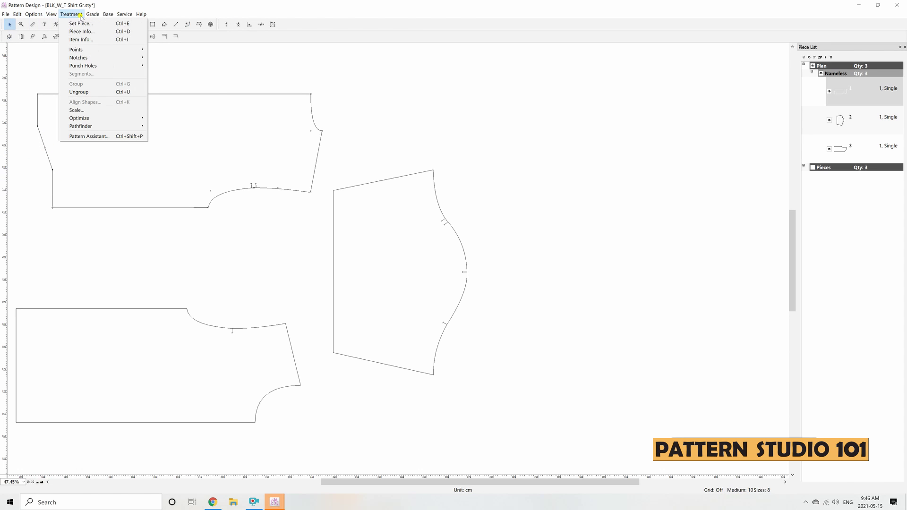
mouse_move(80, 41)
left_click(189, 48)
left_click(126, 207)
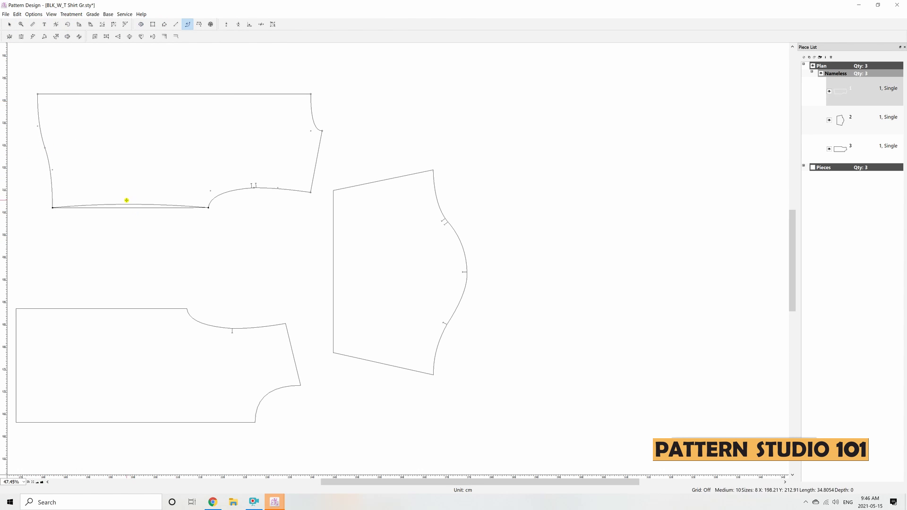